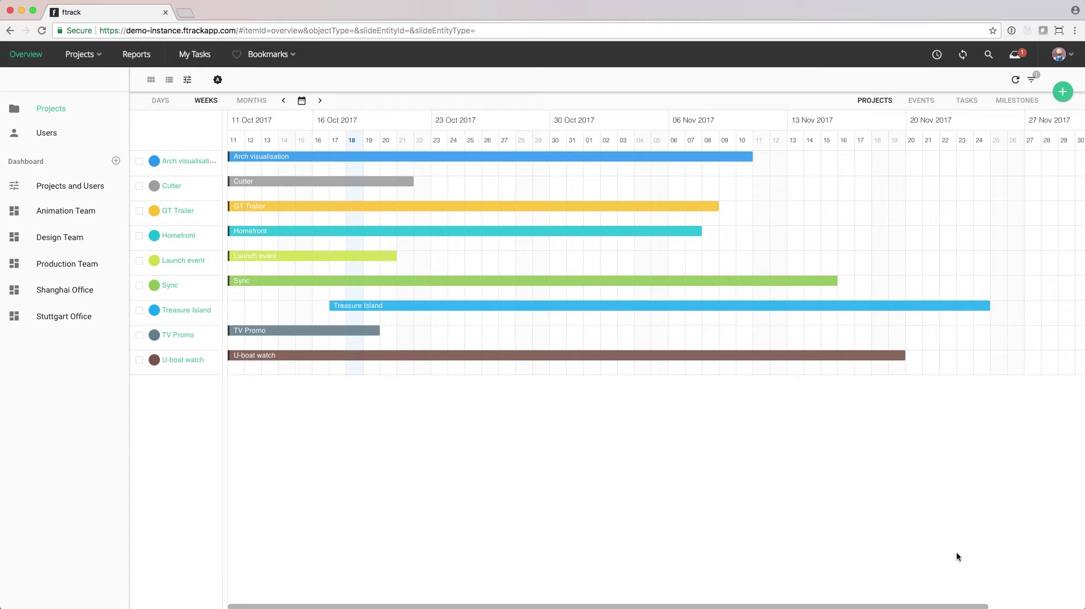
- Compare the project timeline at the days, months and weeks scales
left_click(149, 100)
left_click(252, 100)
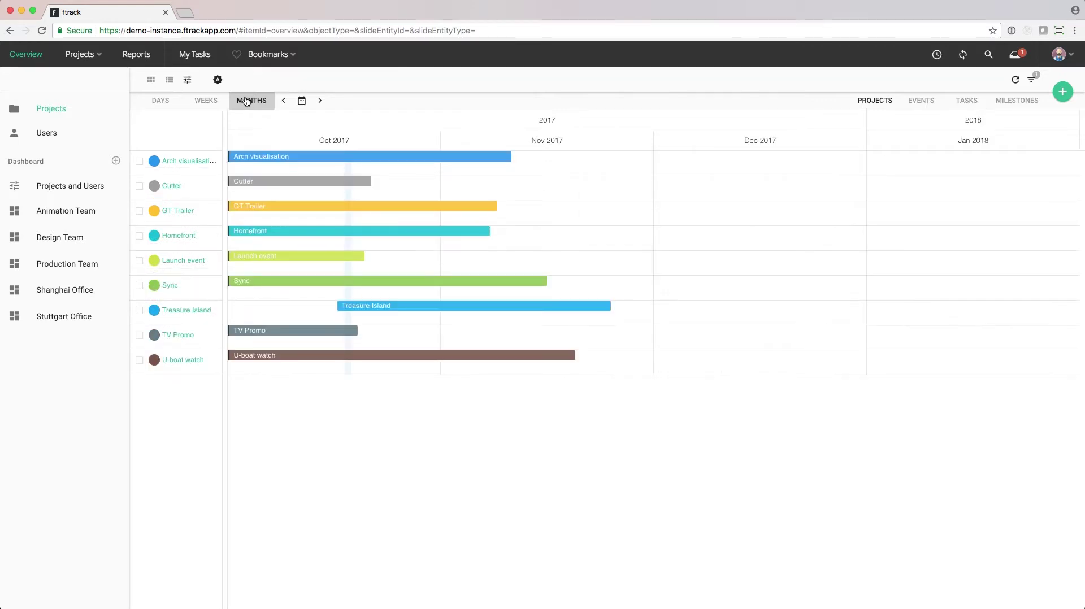
left_click(215, 101)
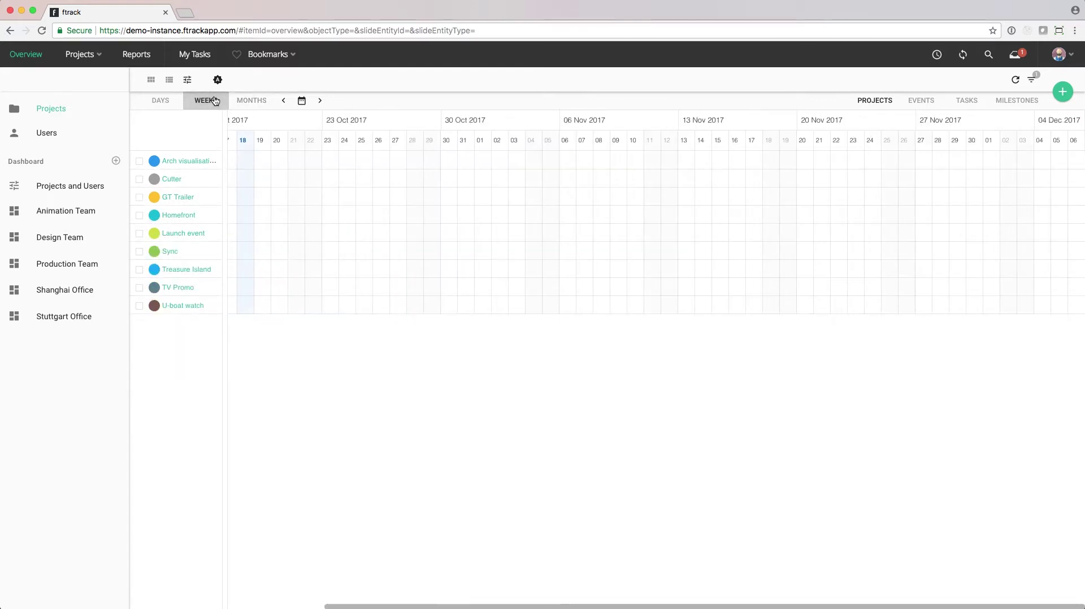
- Filter the project timeline to only the Homefront and Sync projects and close the filters
left_click(1040, 86)
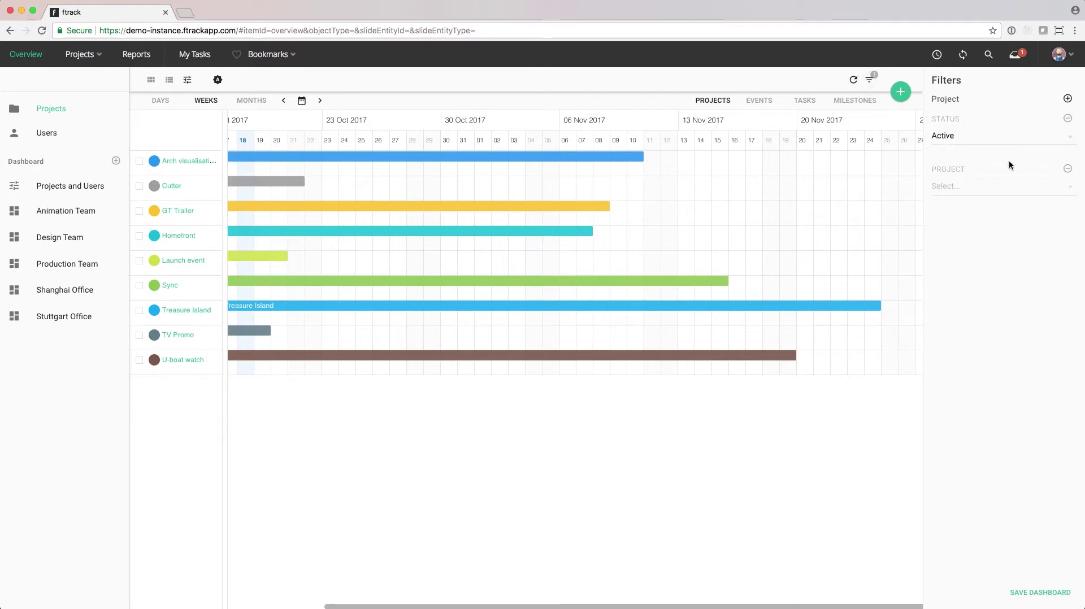
left_click(1005, 186)
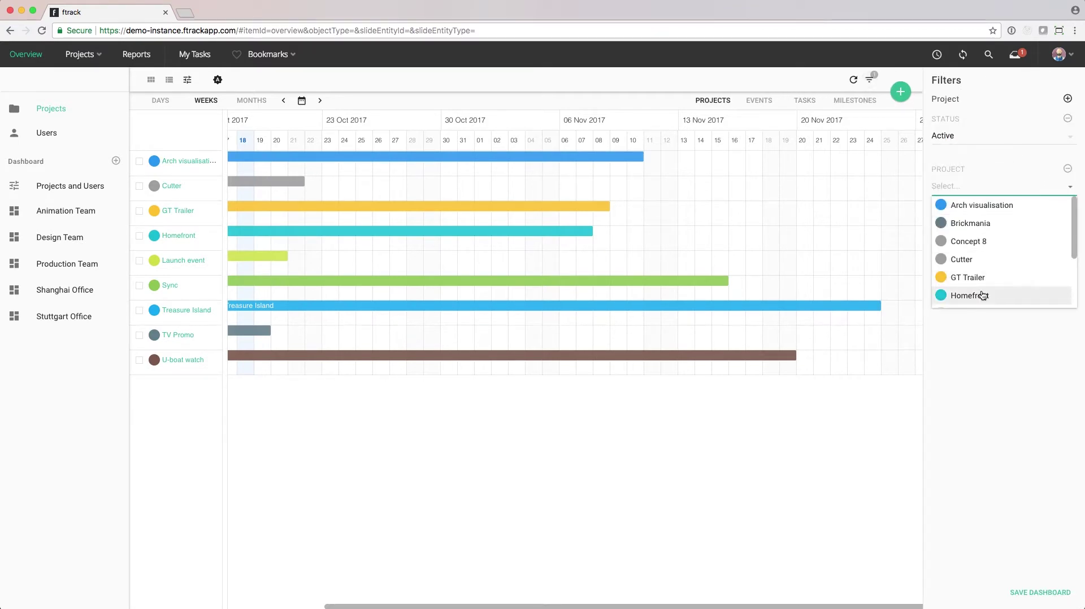
left_click(984, 294)
left_click(964, 245)
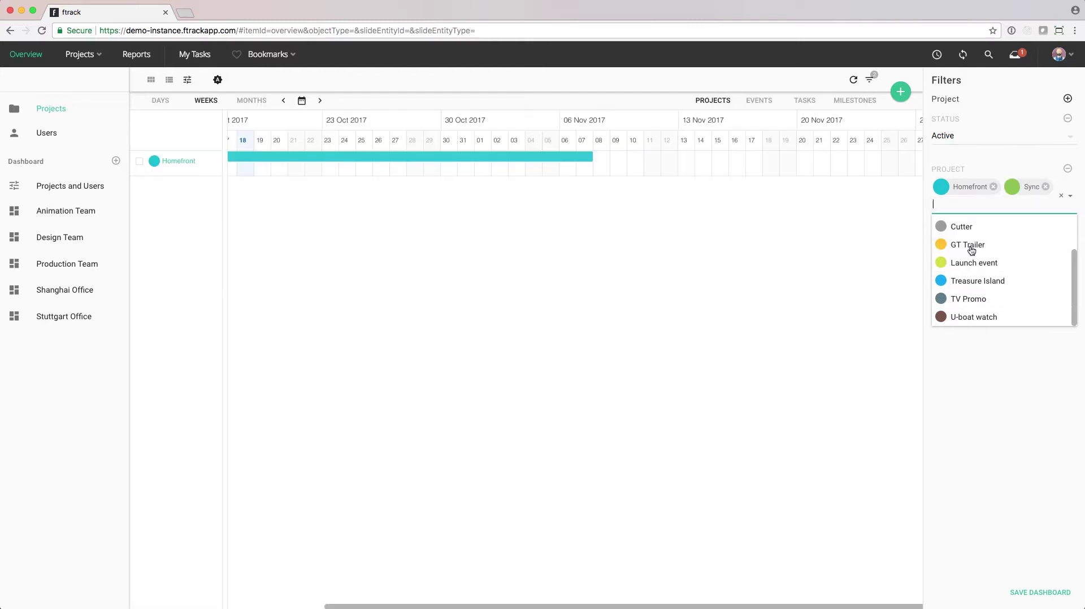
left_click(958, 384)
left_click(869, 80)
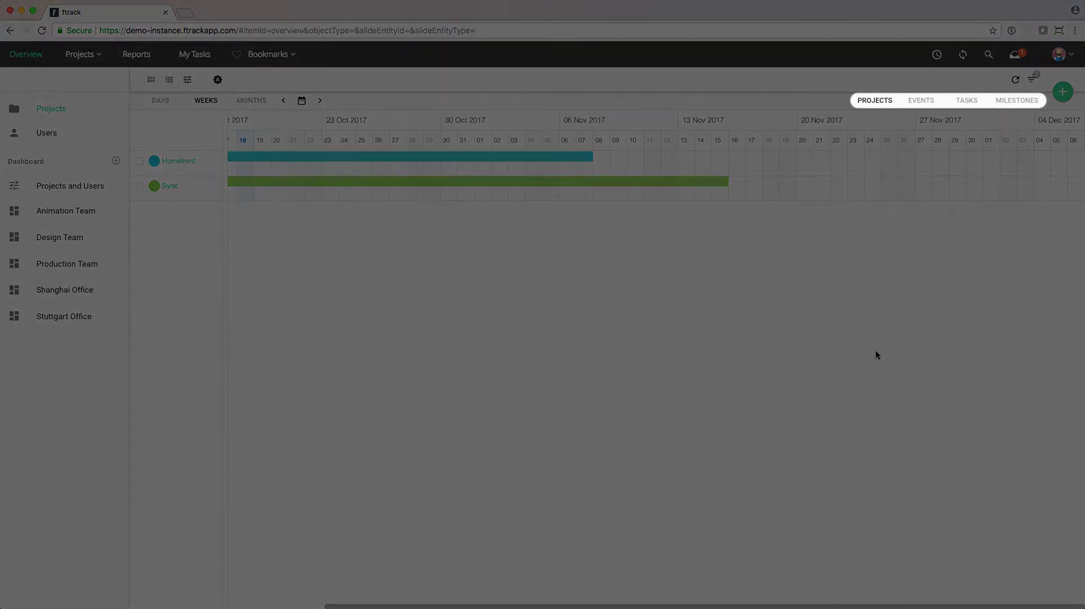
- Show milestones and events in addition to the projects on the timeline starting from 11 October
left_click_drag(744, 606, 639, 600)
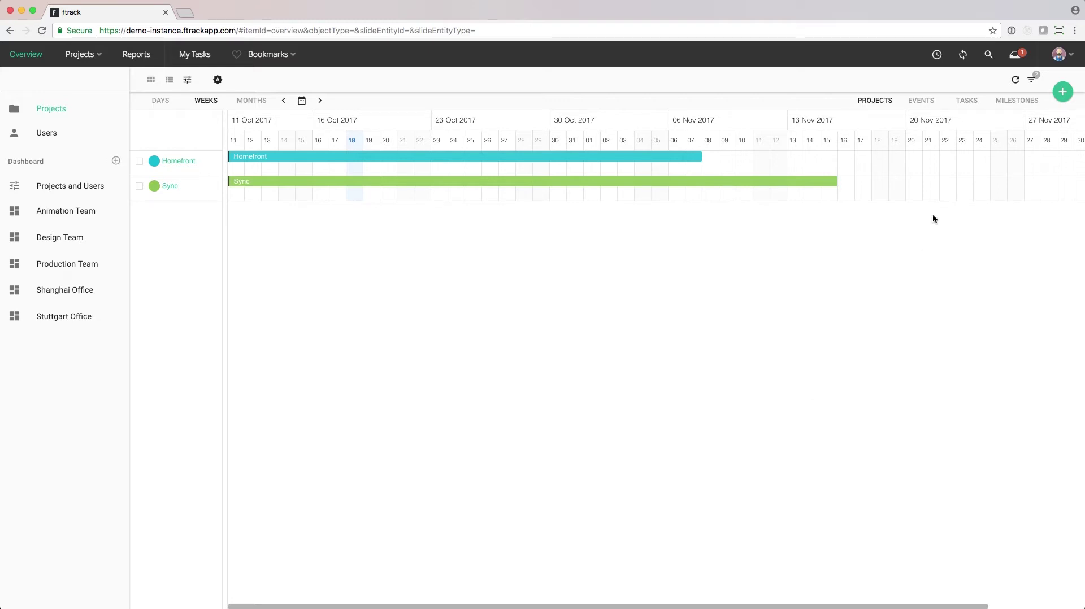
left_click(1013, 104)
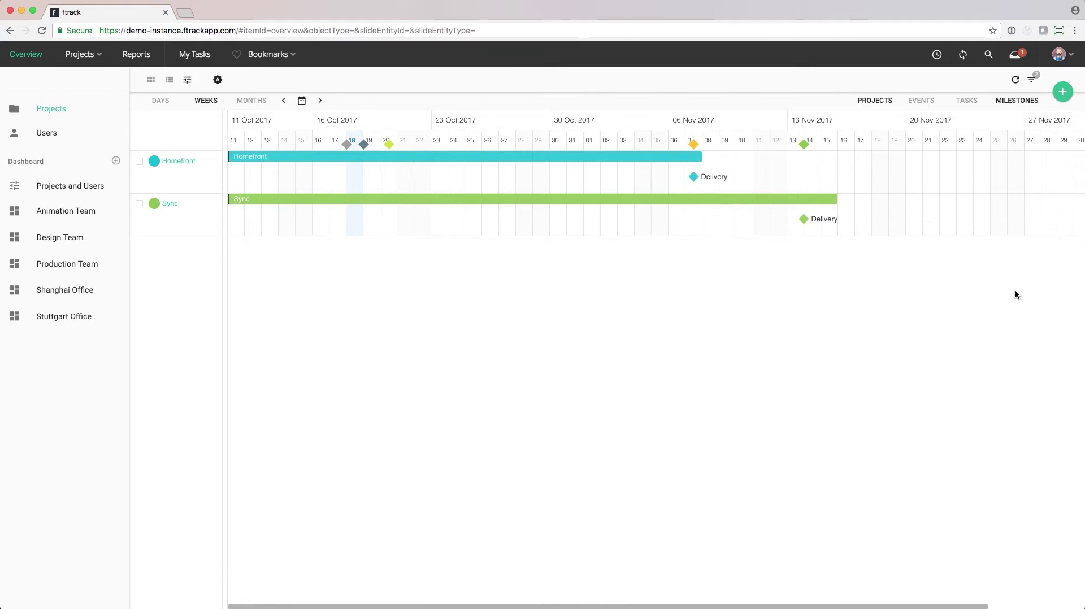
left_click(922, 104)
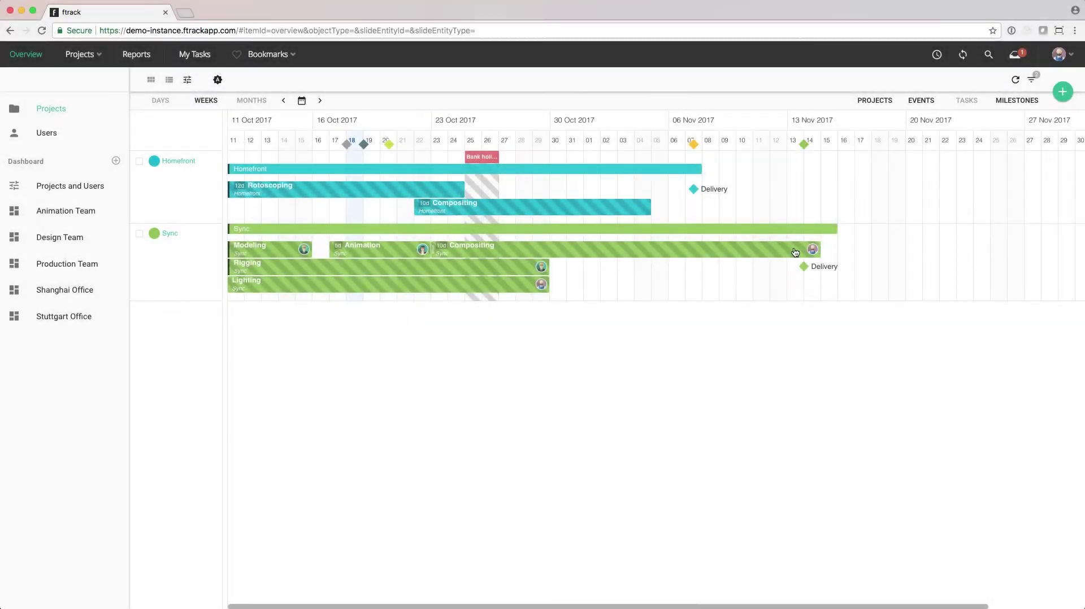
- Hide the events and show the tasks of both projects on the timeline
mouse_move(795, 252)
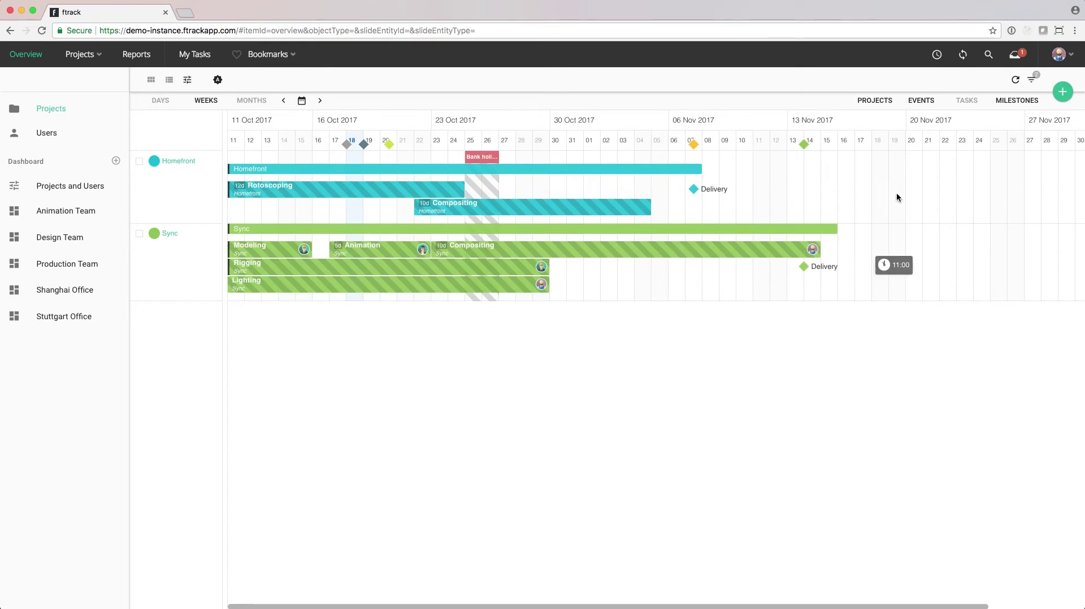
left_click(931, 100)
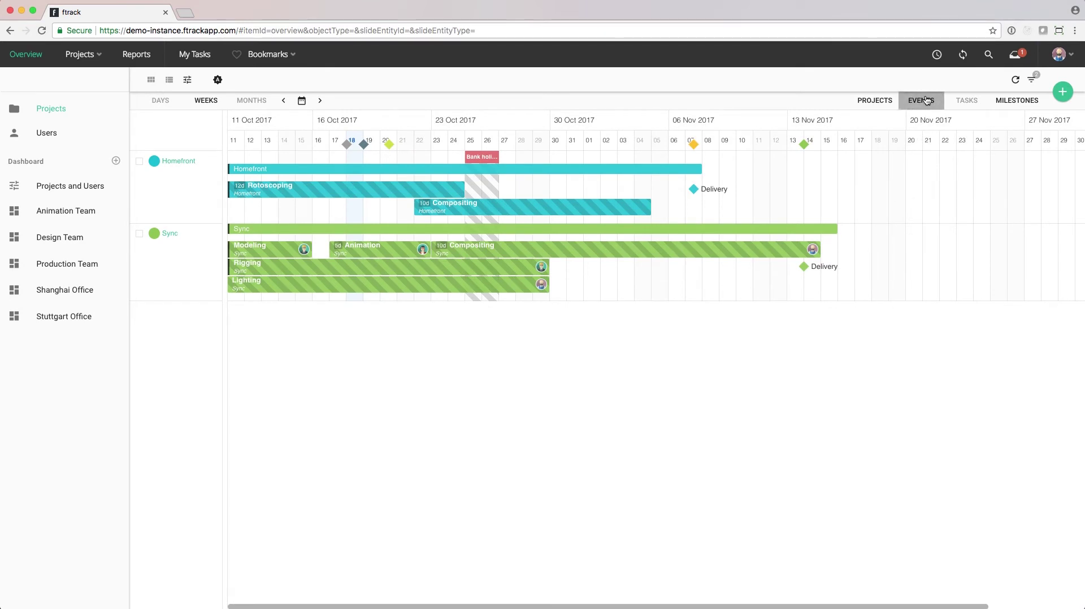
left_click(968, 105)
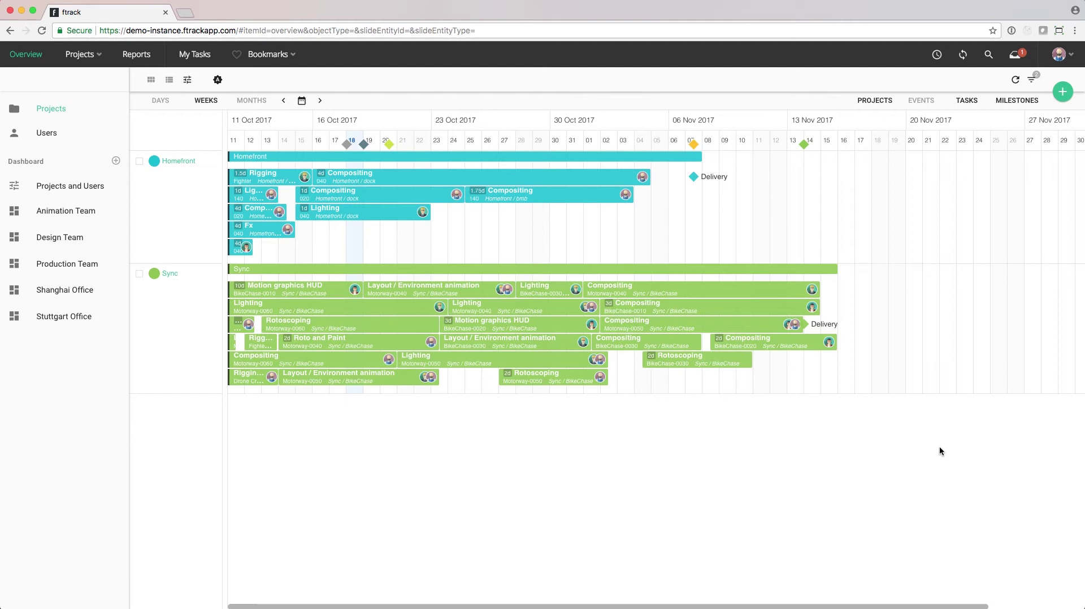
- Review the details of the Motorway-0050 Rotoscoping task in the Sync project and close them
mouse_move(569, 378)
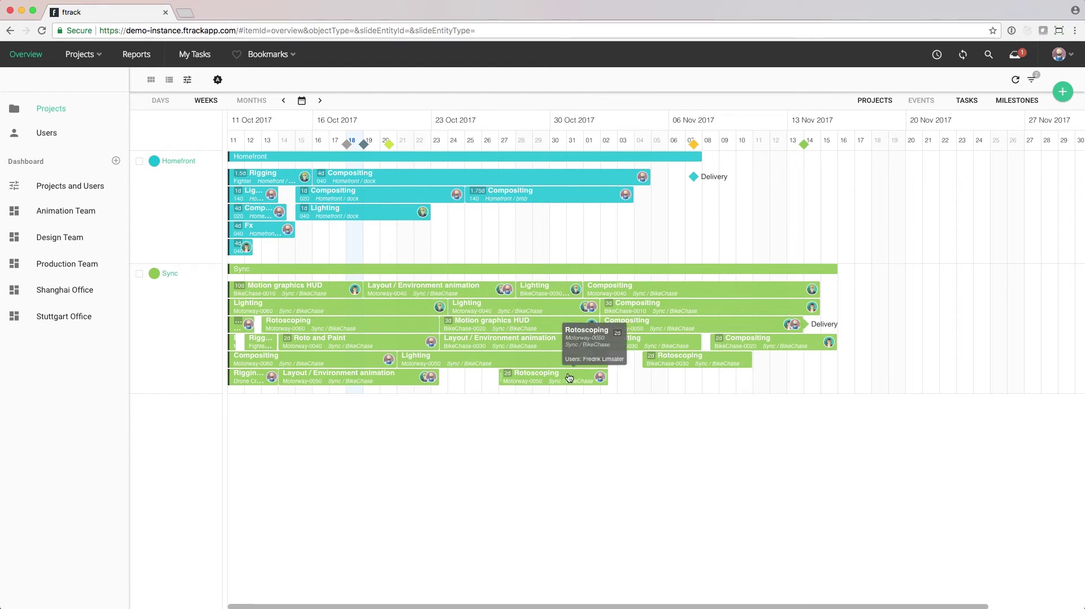
left_click(569, 377)
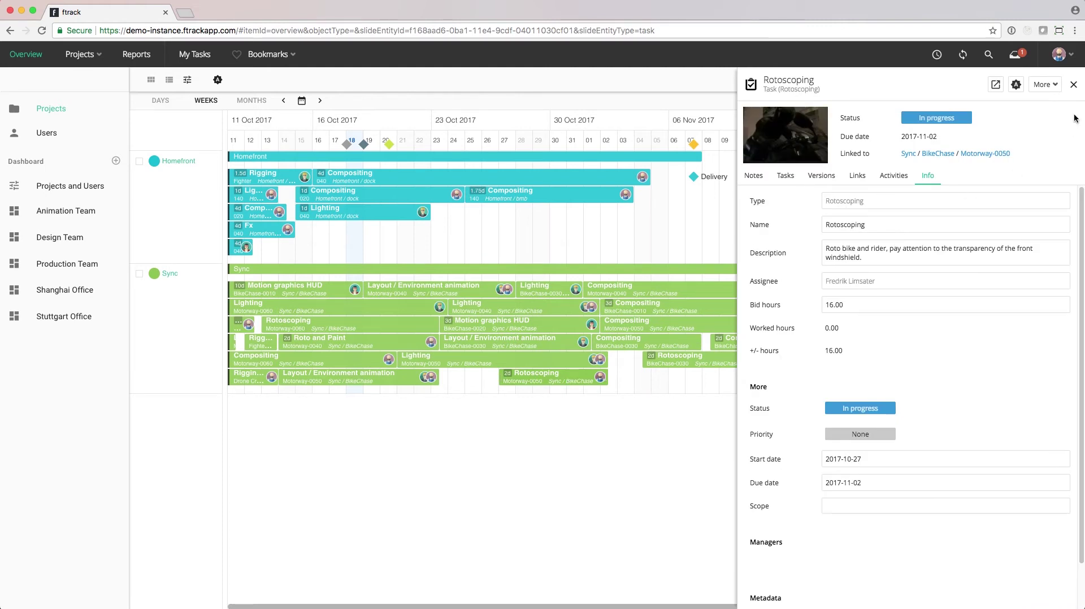
left_click(1075, 85)
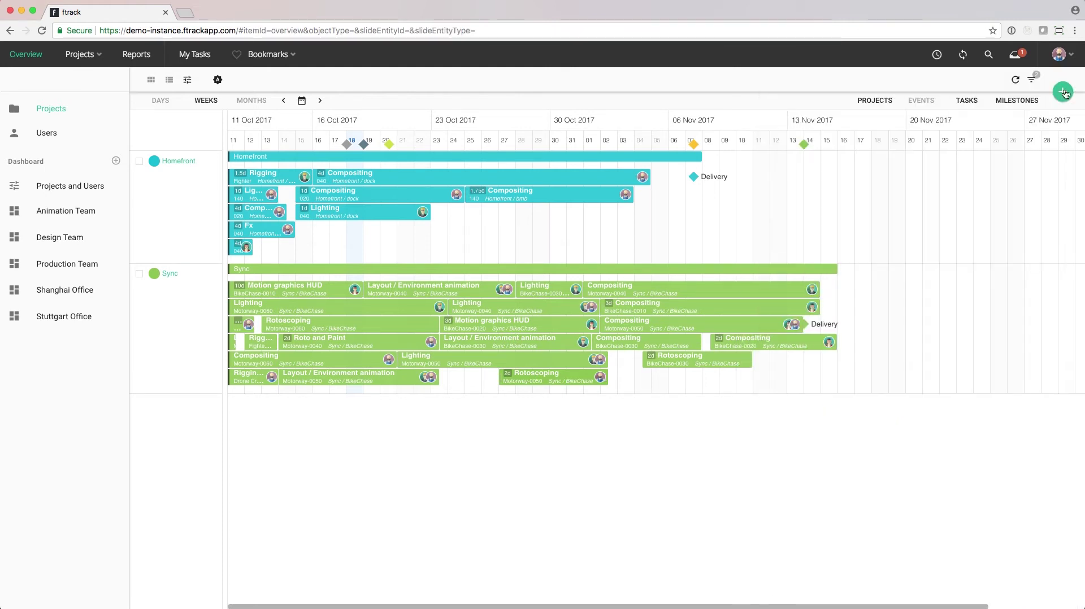
- Create a Homefront milestone named "Lighting done" dated 23 October 2017, without assigned users
left_click(440, 214)
left_click(440, 216)
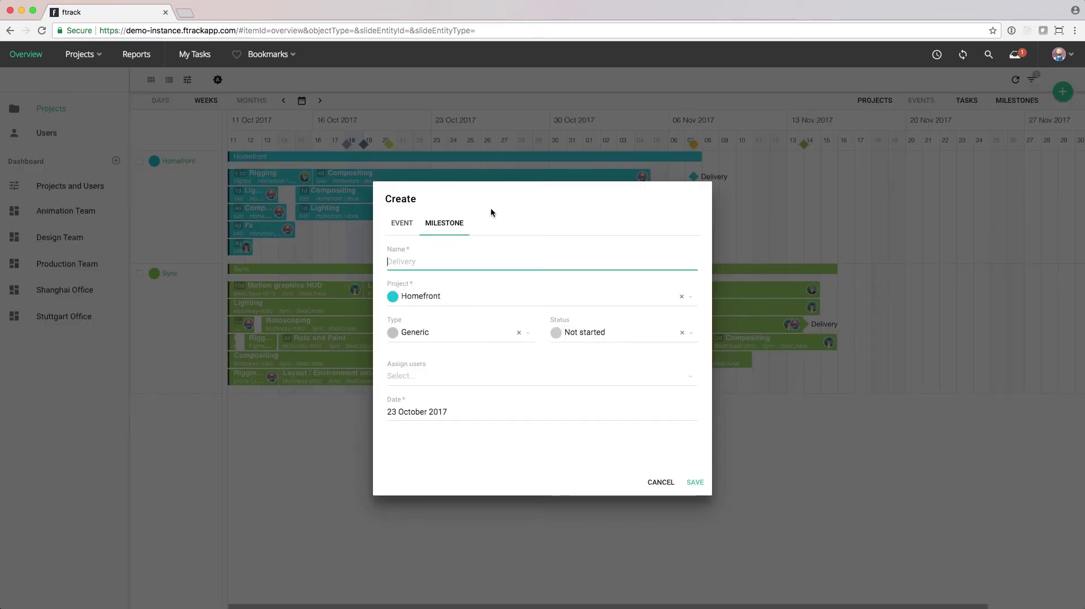
type("Lightingdone")
left_click(497, 449)
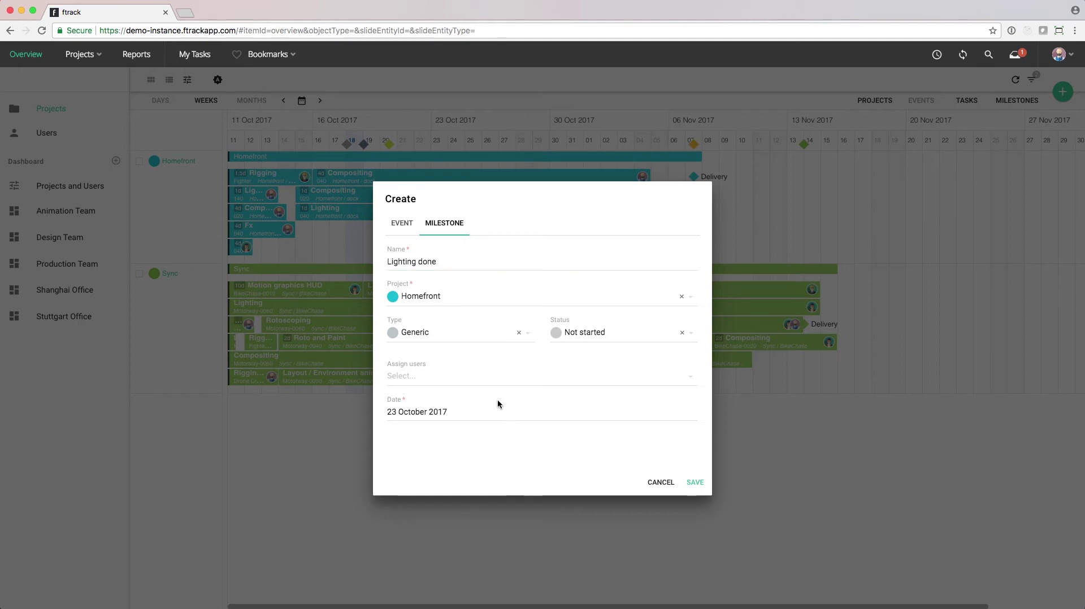
left_click(497, 380)
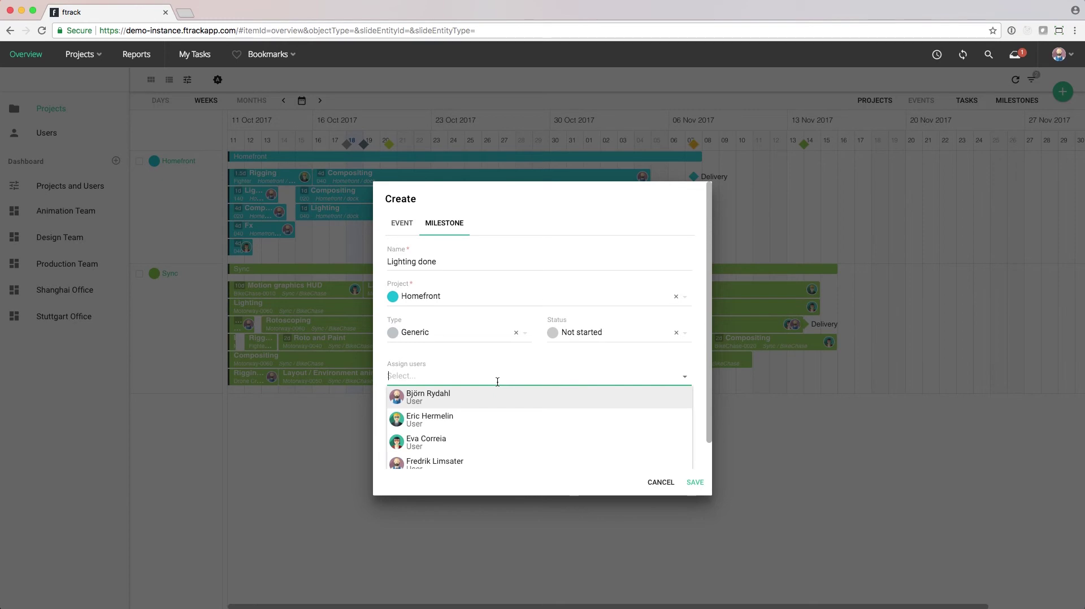
left_click(506, 481)
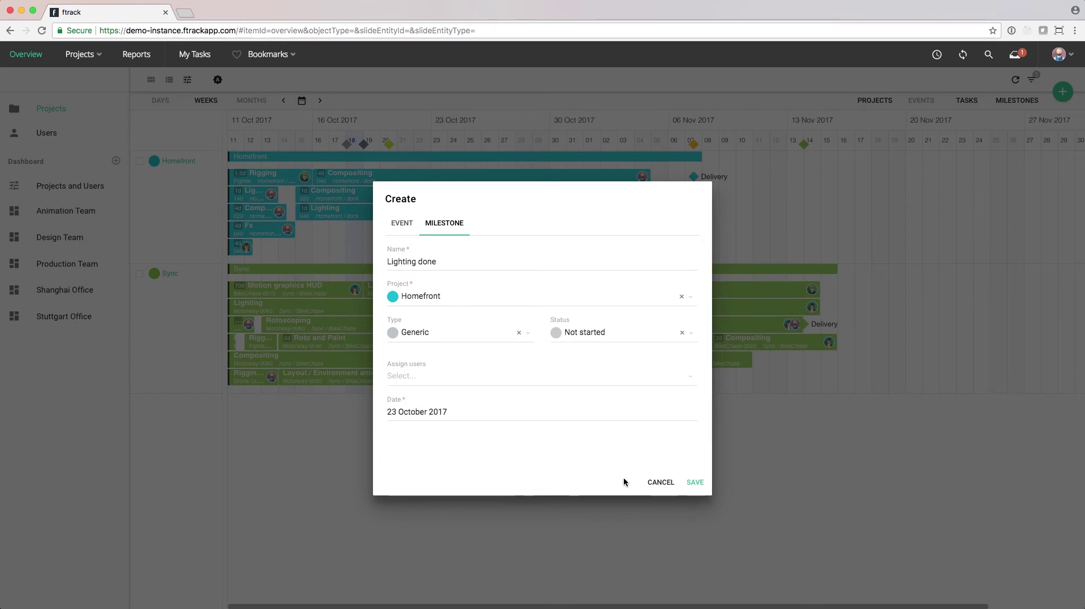
left_click(699, 482)
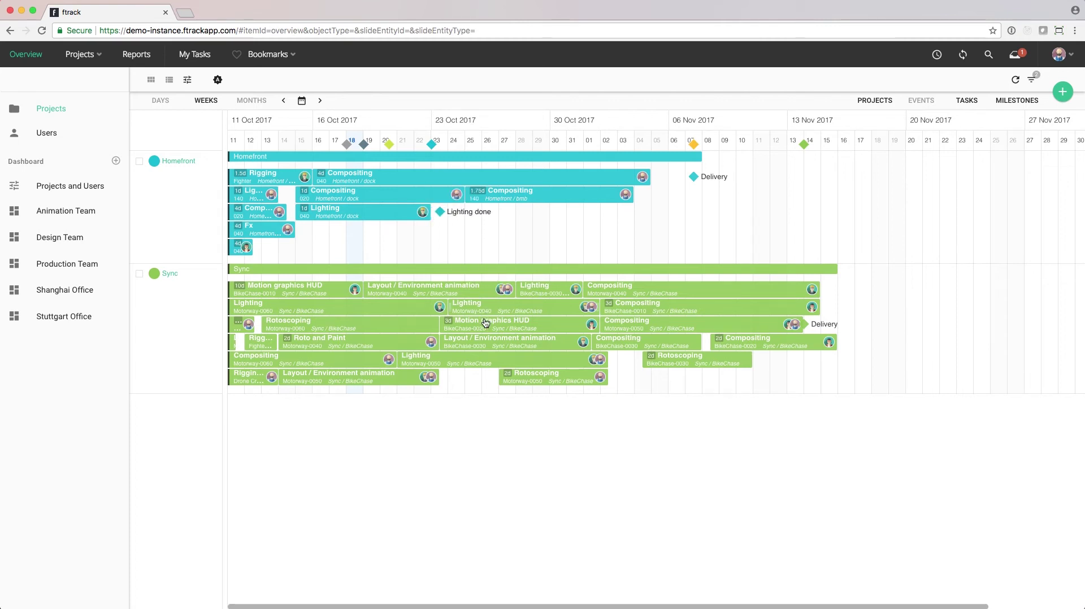
- Hide the tasks and show the events on the timeline
left_click(960, 102)
left_click(933, 102)
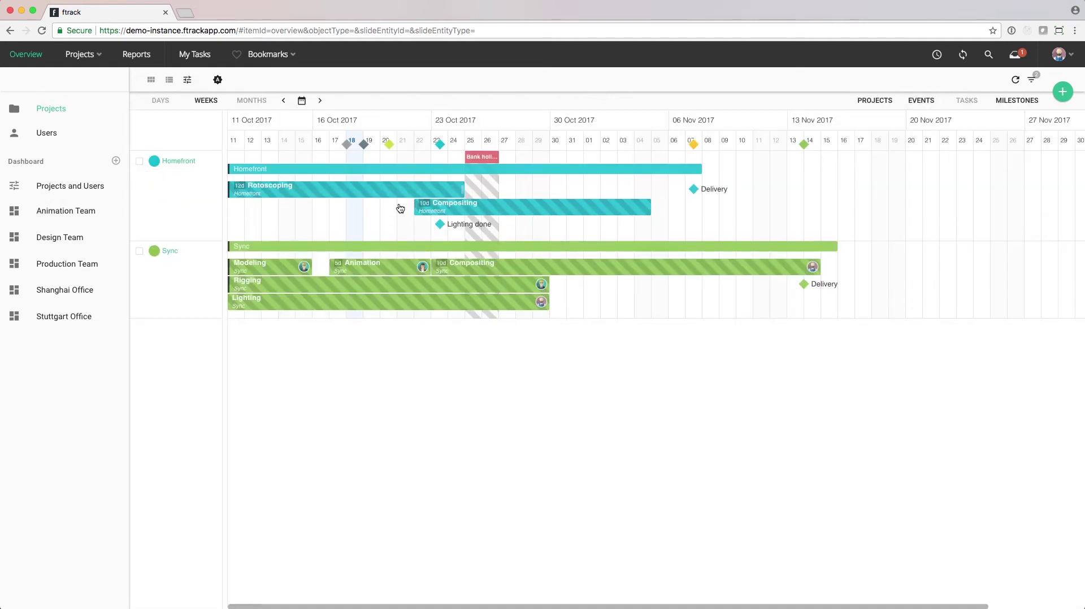
left_click_drag(300, 213, 415, 208)
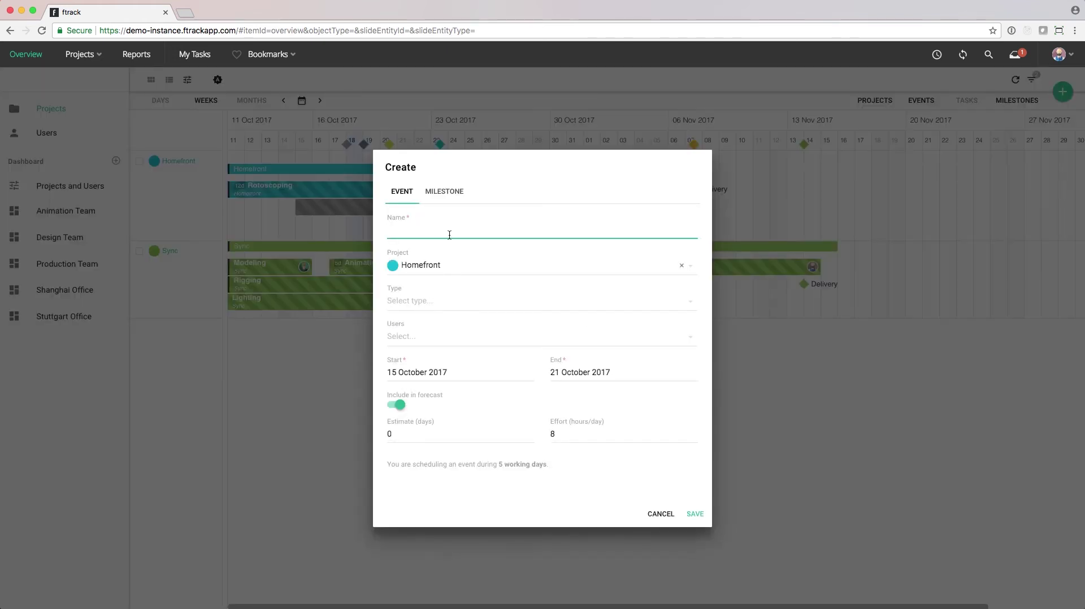
type("Lighting")
left_click(711, 311)
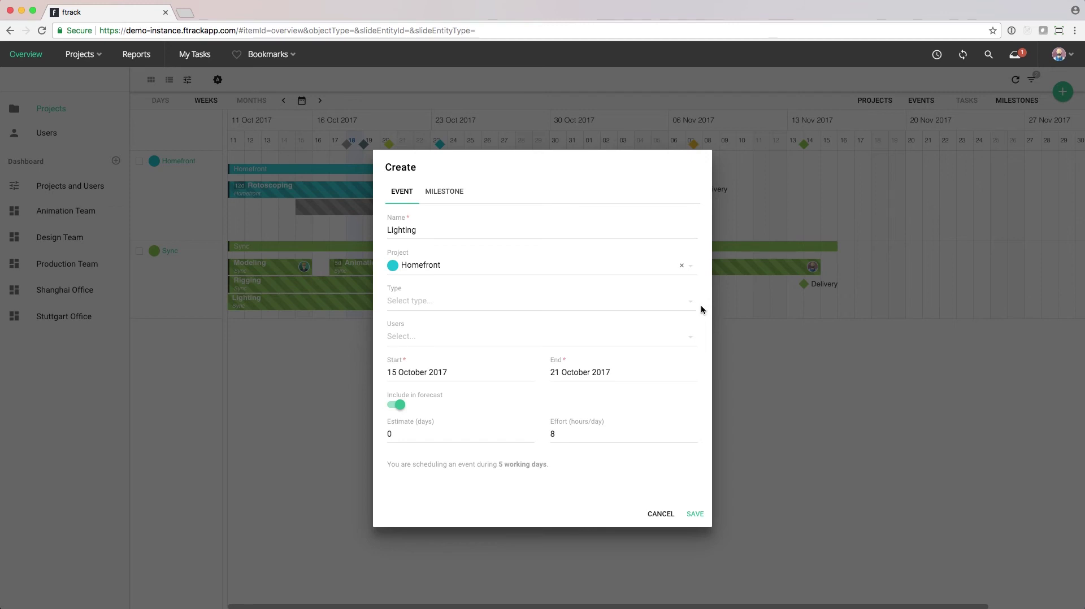
left_click(654, 513)
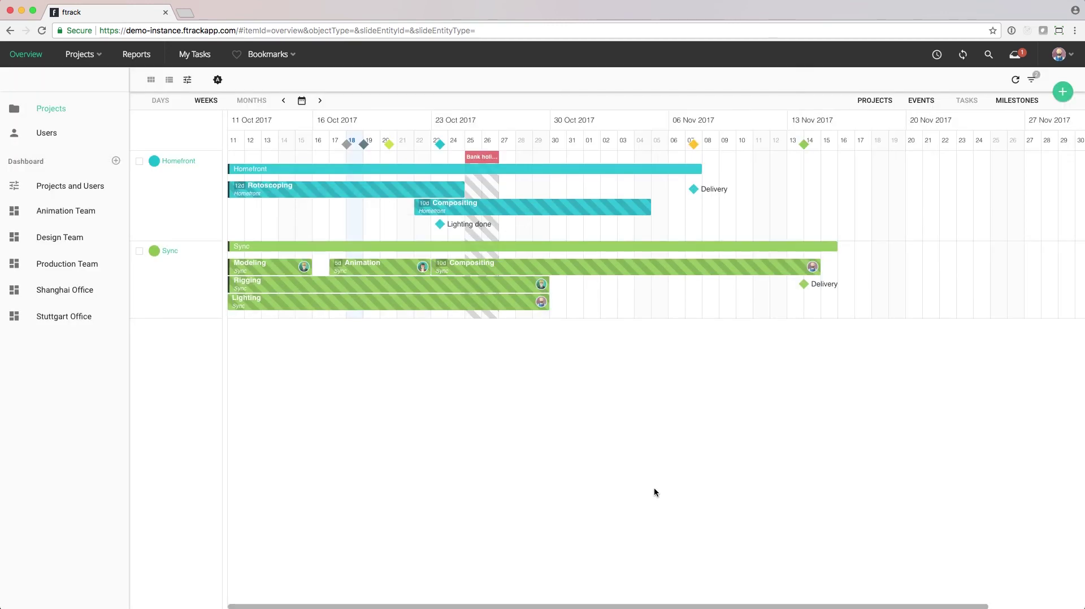
- Shorten Homefront's Compositing event to end on 1 November and move it to start on 27 October, after the bank holiday
left_click_drag(650, 209, 597, 215)
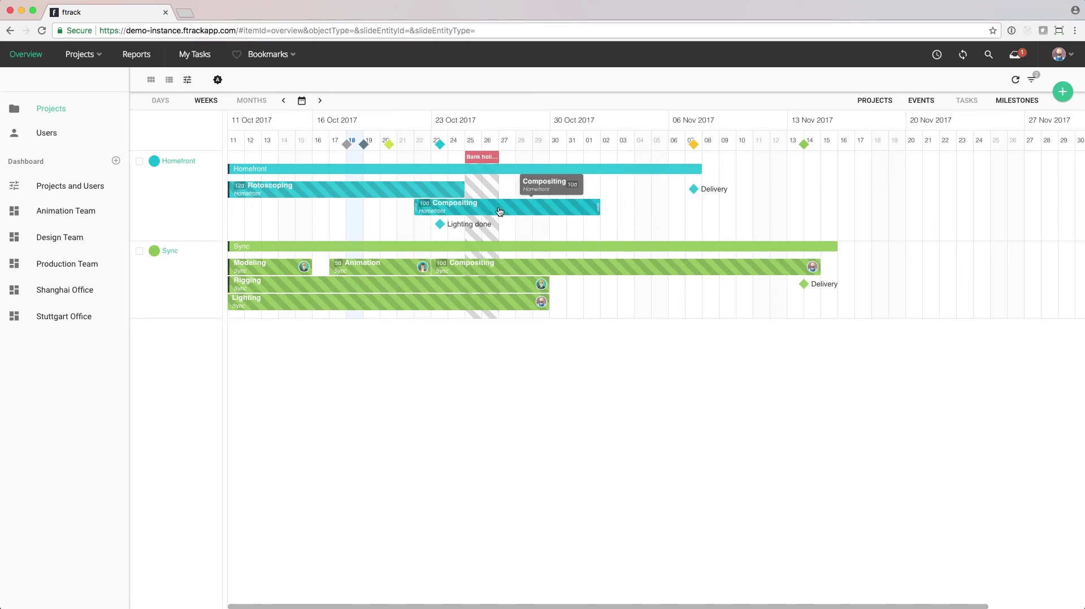
left_click_drag(501, 211, 582, 210)
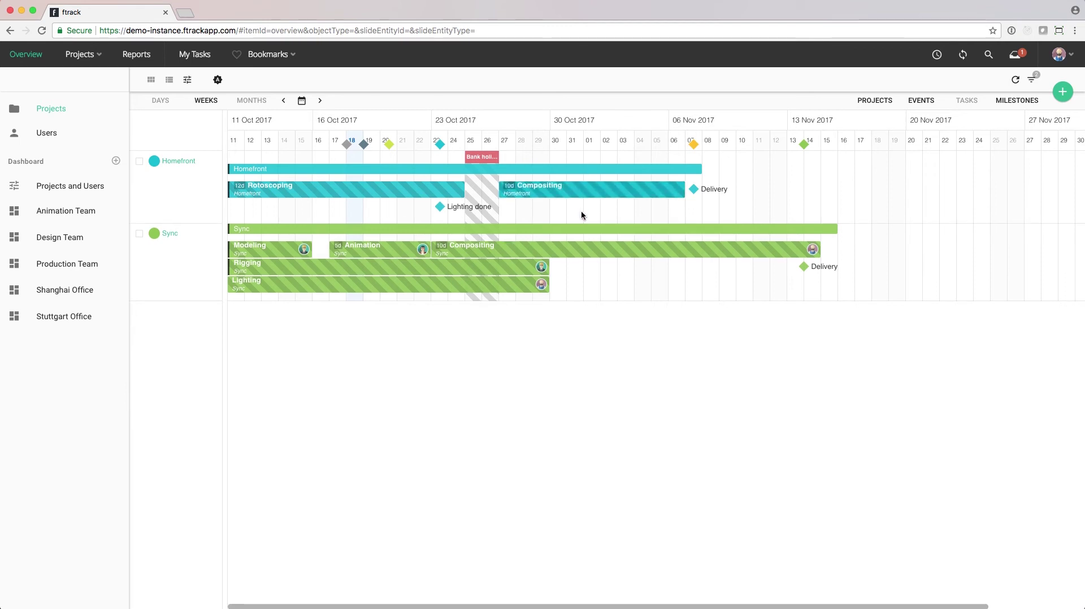
- Open the users' schedule and examine the Vacation event in October
left_click(47, 133)
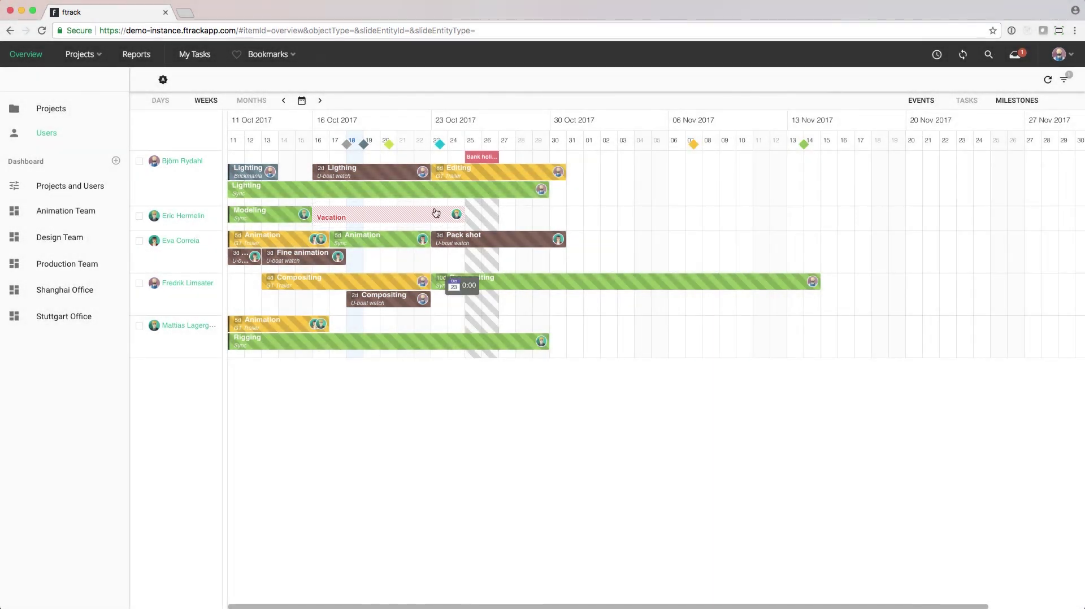
mouse_move(431, 213)
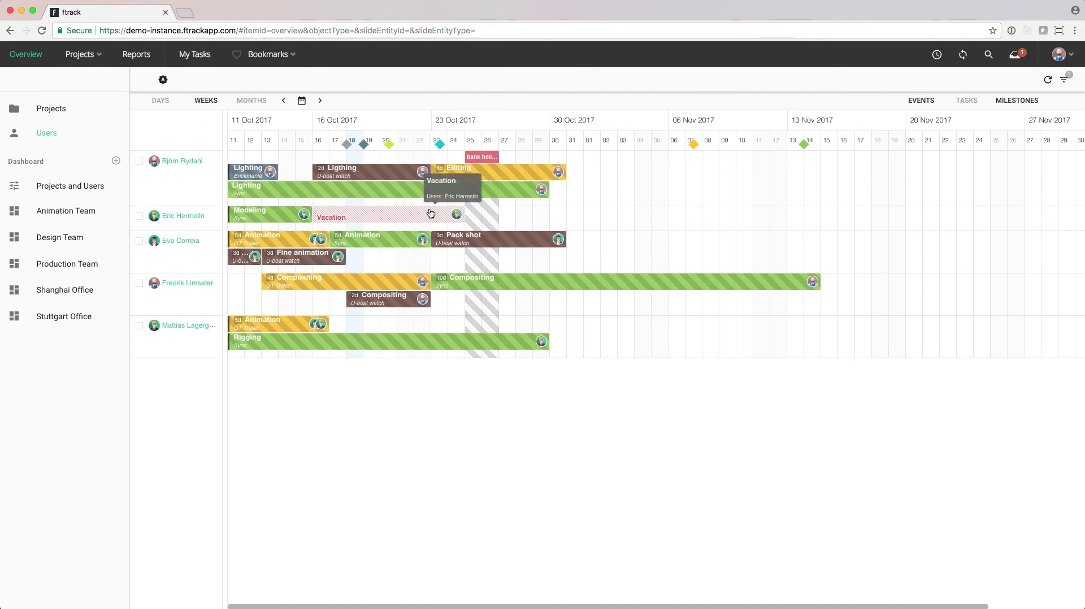